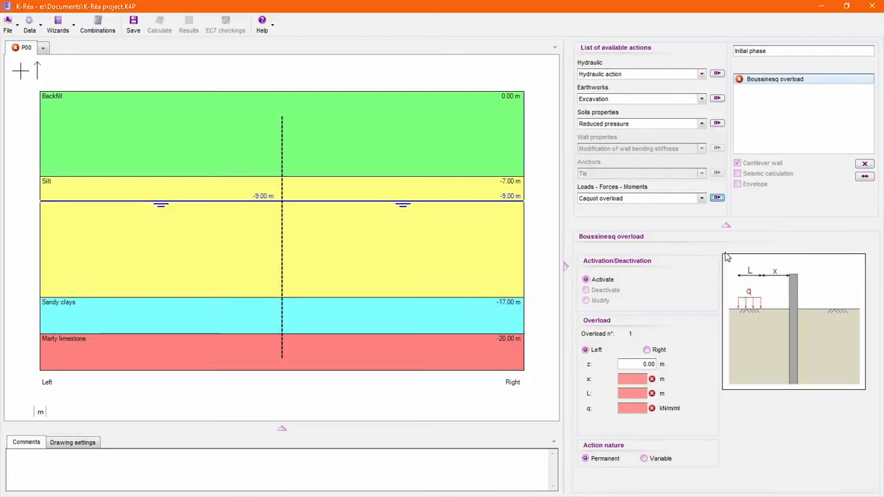
Define a right-side overload at z -0.50, x 12, L 10 with q 20 kN/m/ml.
left_click(647, 350)
double_click(639, 364)
type("-0.50")
left_click(632, 379)
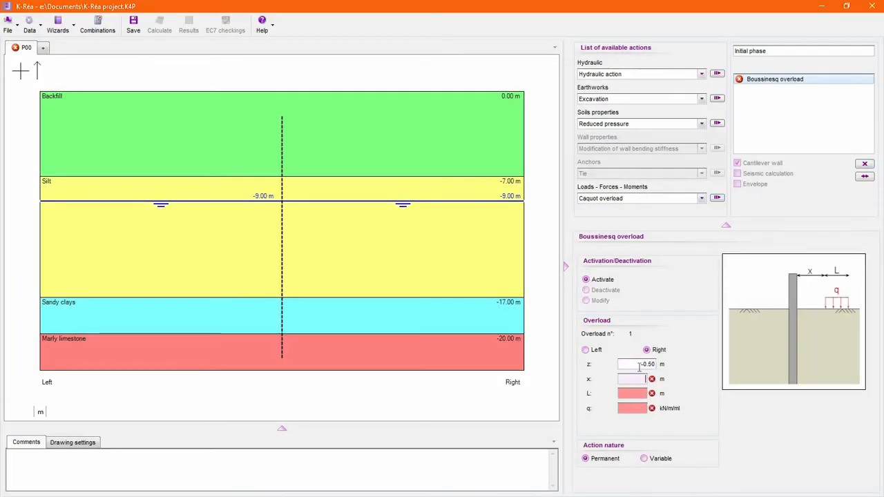
type("12.00")
key("Tab")
type("10.00")
key("Tab")
type("20.00")
key("Return")
Add a right-side excavation to zh -2.00 m shaped with a bank.
left_click(702, 99)
left_click(635, 108)
left_click(717, 99)
left_click(584, 328)
left_click(657, 364)
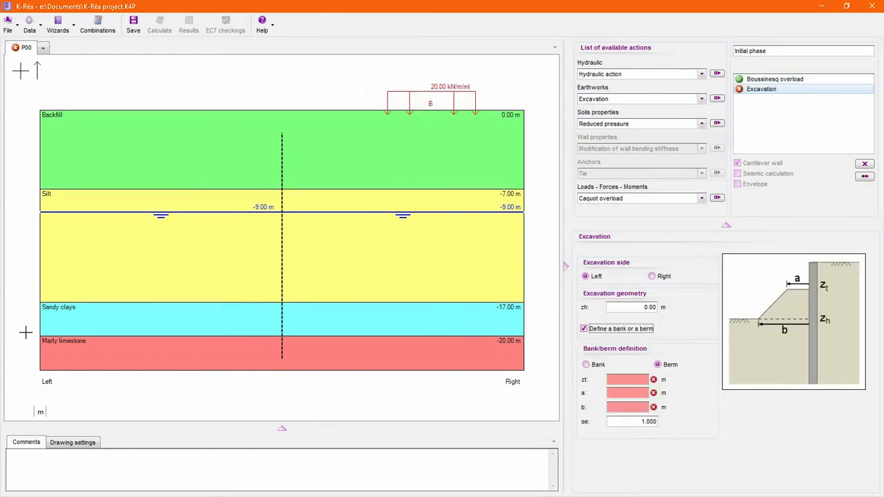
left_click(653, 276)
left_click(586, 364)
left_click(630, 307)
type("-2.00")
key("Tab")
type("0.00")
key("Tab")
type("10.00\t2.00")
key("Return")
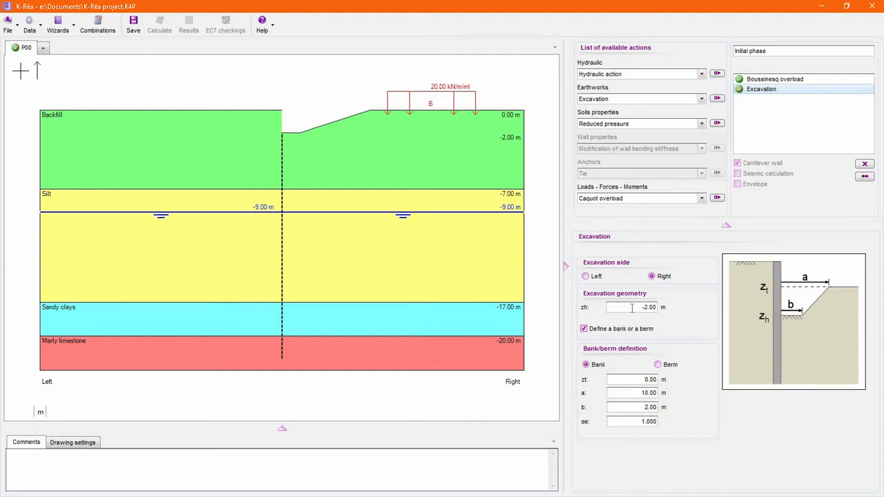
Add a second excavation on the left to zh -4.00 m with a berm enabled.
left_click(717, 99)
left_click(631, 308)
type("-4")
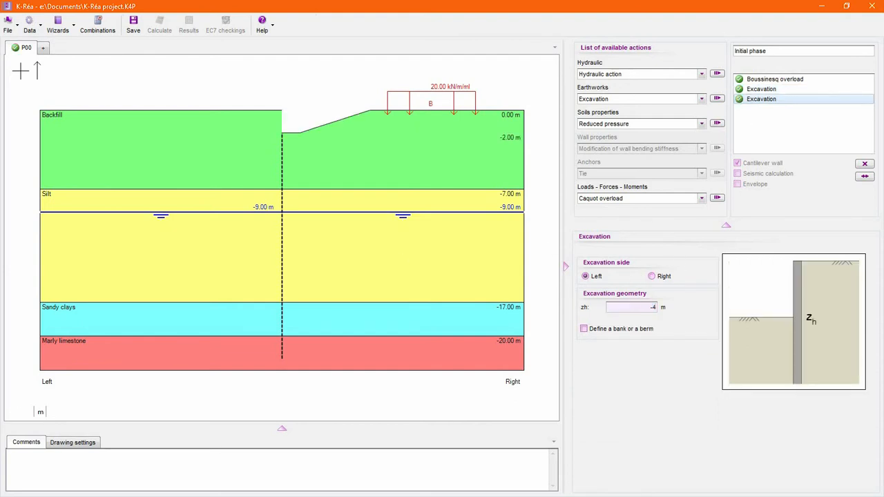
left_click(584, 329)
left_click(626, 379)
type("-2.00\t5.00\t15.00")
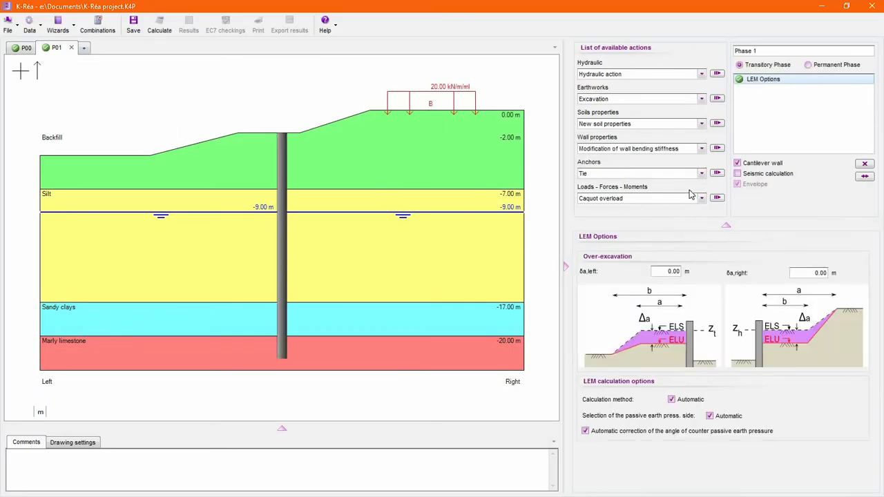
Add Phase 1's left excavation to zh -8.00 with berm zt -4.00, a 10, b 30, then view LEM options.
left_click(717, 99)
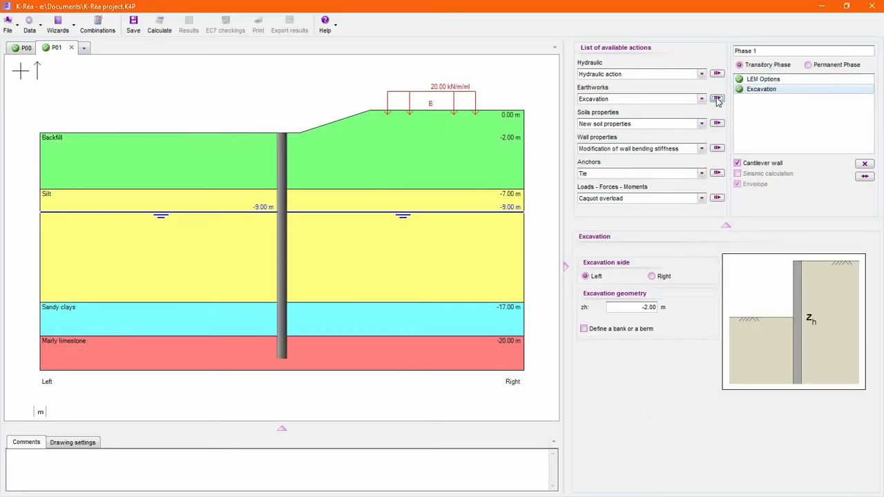
left_click(651, 330)
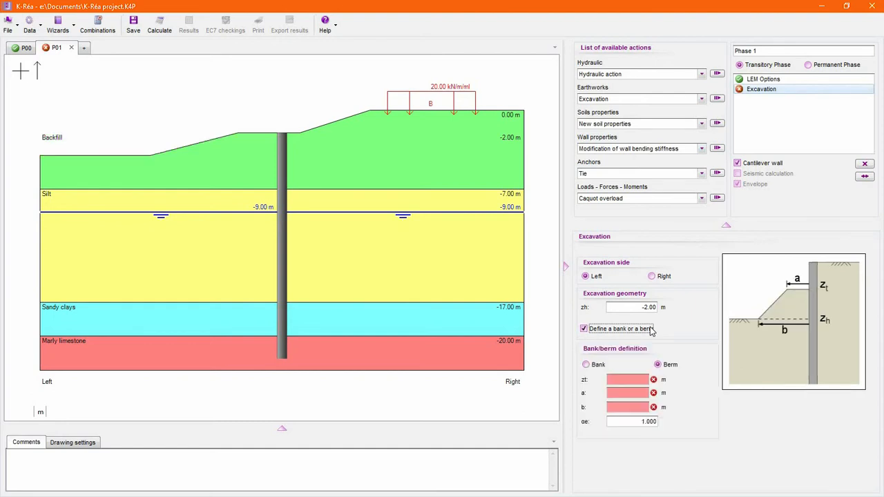
double_click(628, 307)
key("Delete")
type("-8")
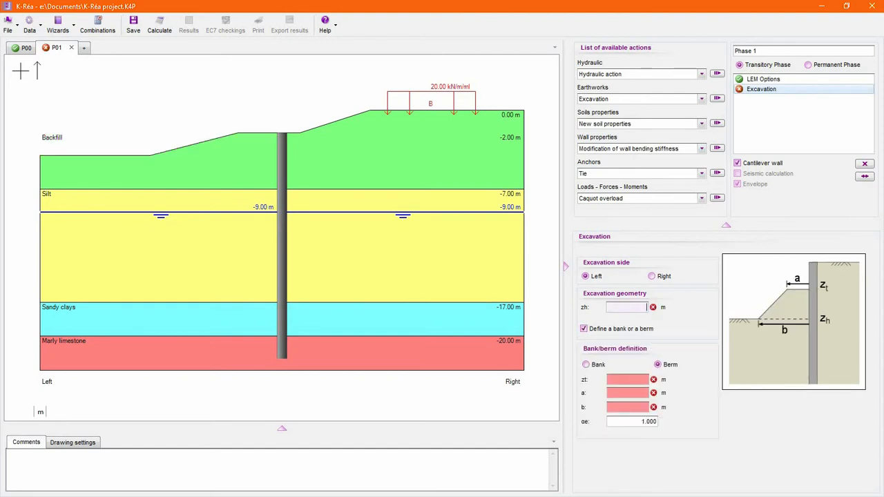
left_click(629, 379)
type("-4")
key("Tab")
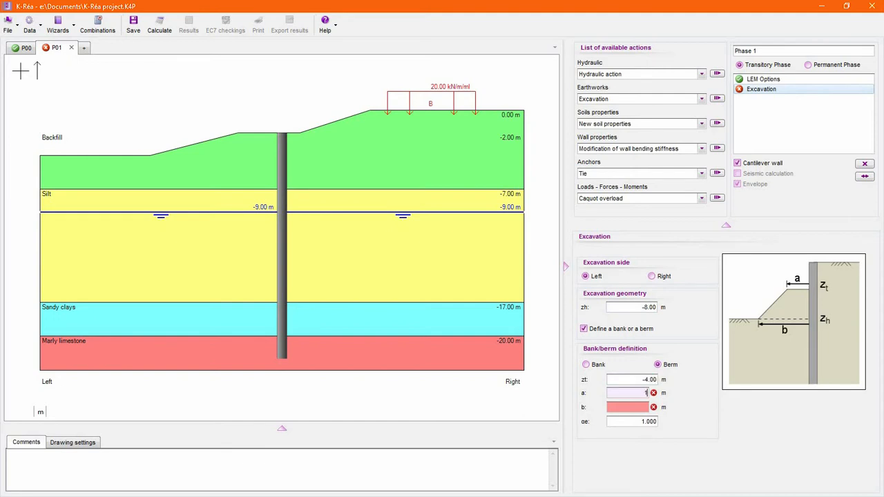
type("10")
key("Tab")
type("30")
key("Tab")
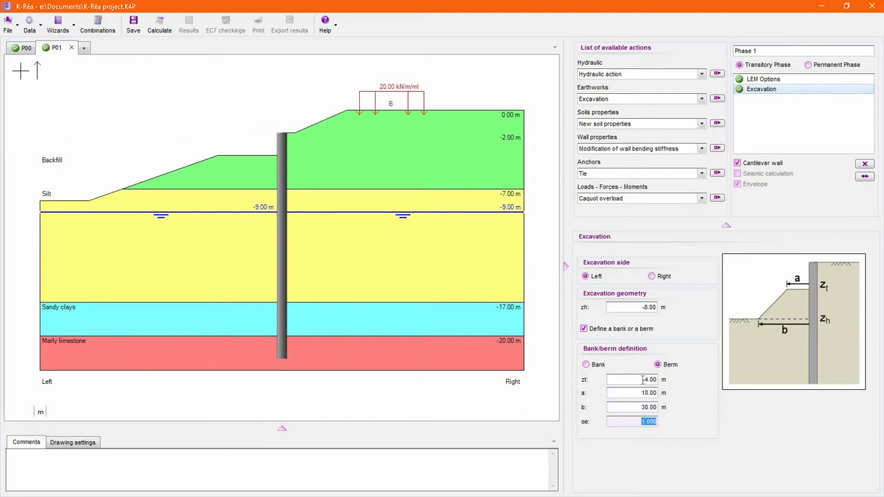
left_click(764, 78)
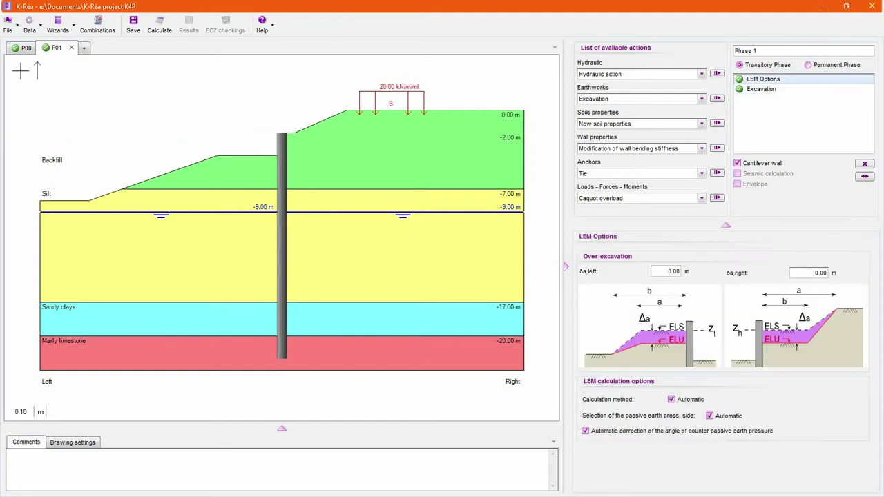
Create Phase 2 with a right tie at za -4.00, K 12500, P 150, α 20, Lu 12, Ls 10.
left_click(84, 48)
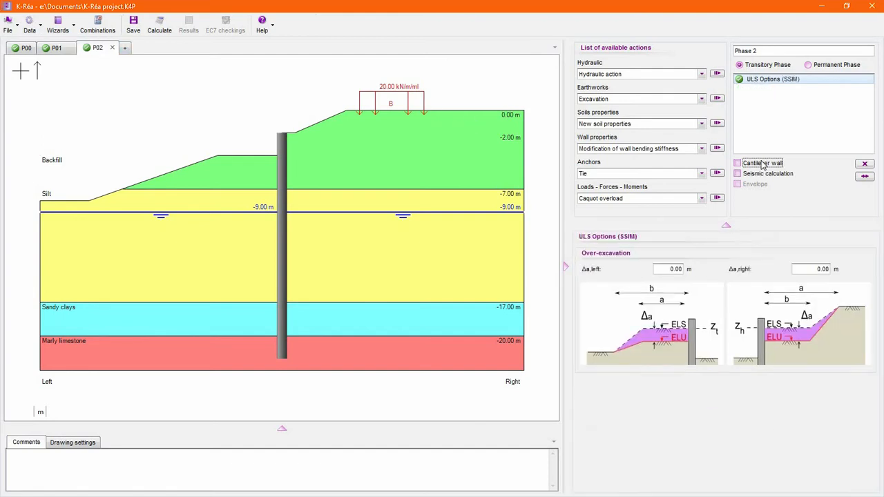
left_click(717, 173)
left_click(653, 366)
type("-4")
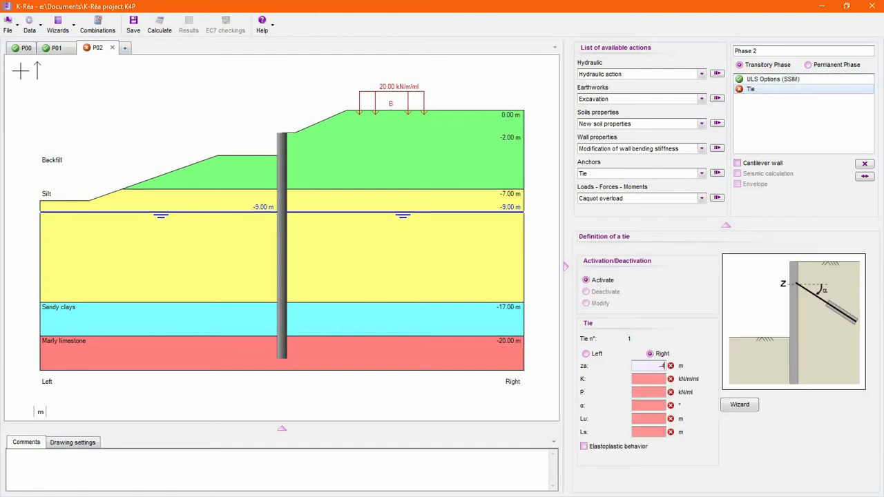
key("Tab")
type("12500")
key("Tab")
type("150")
key("Tab")
type("20")
key("Tab")
type("12\t10")
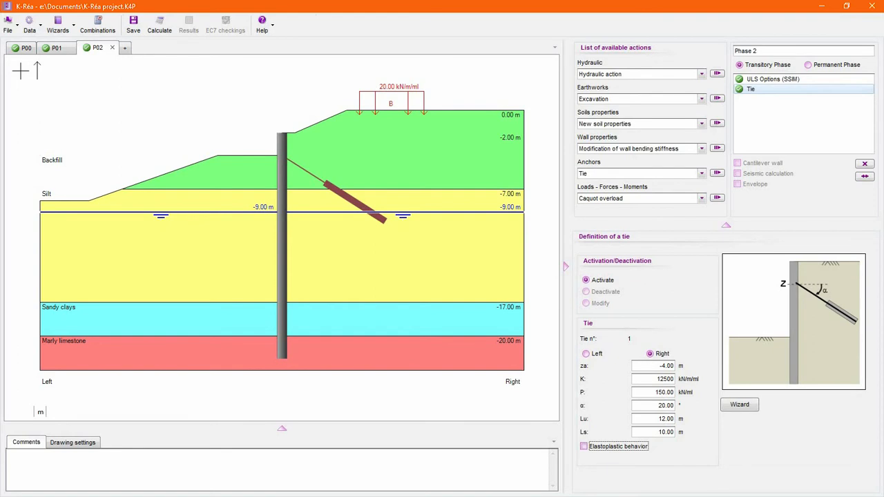
left_click(773, 78)
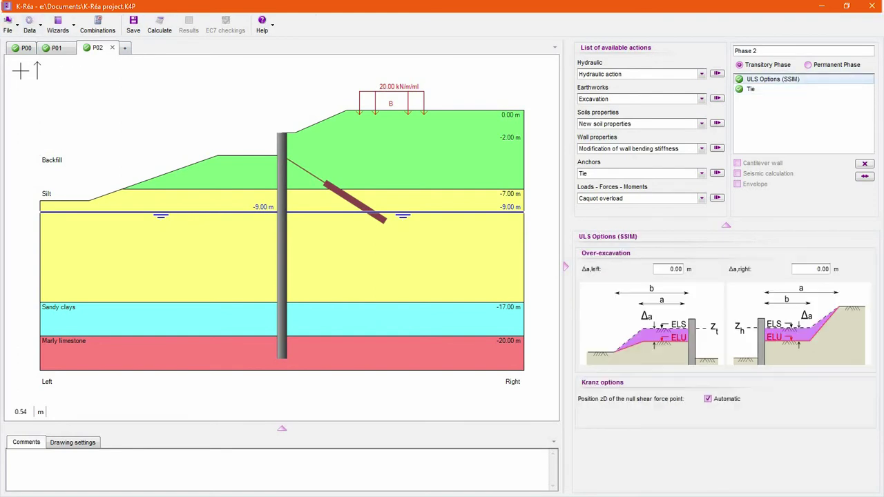
Create Phase 3 excavating the left side to zh -9.00 m, then start Phase 4.
left_click(125, 48)
left_click(717, 99)
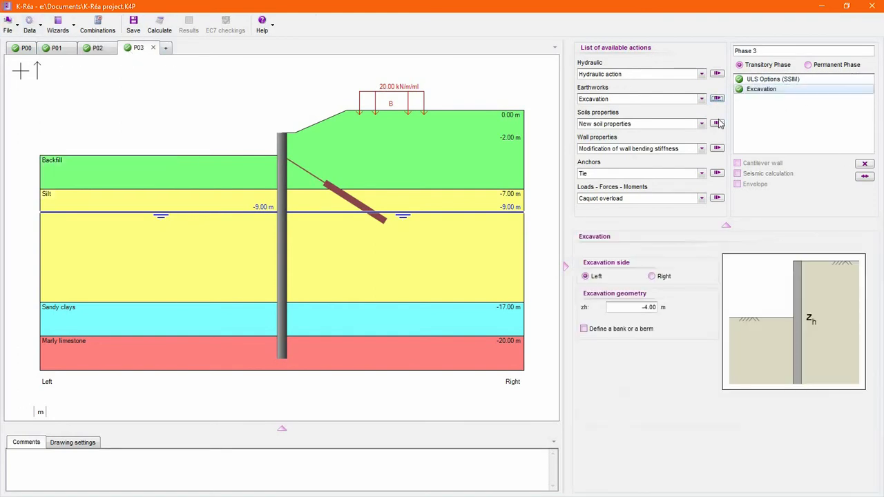
left_click(646, 308)
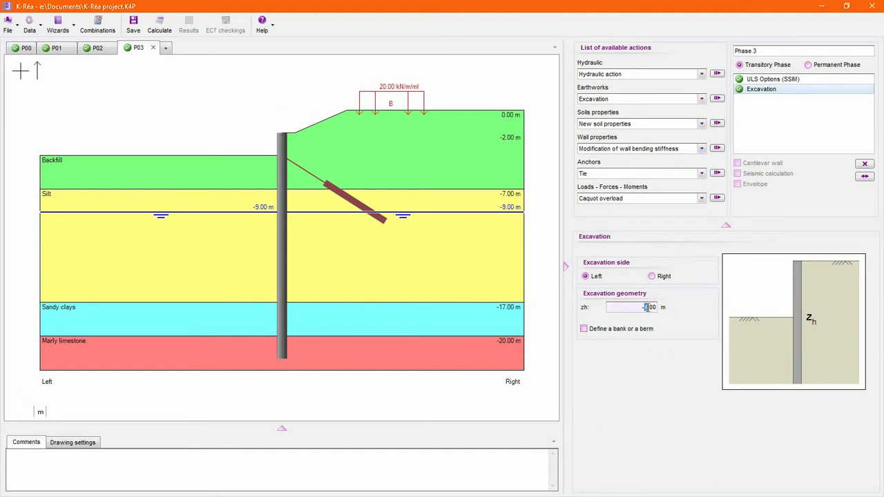
type("9")
key("Tab")
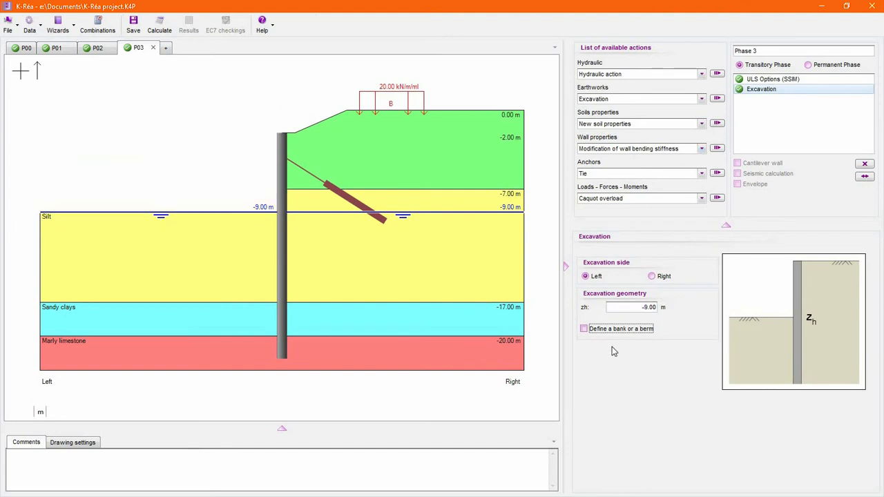
left_click(166, 47)
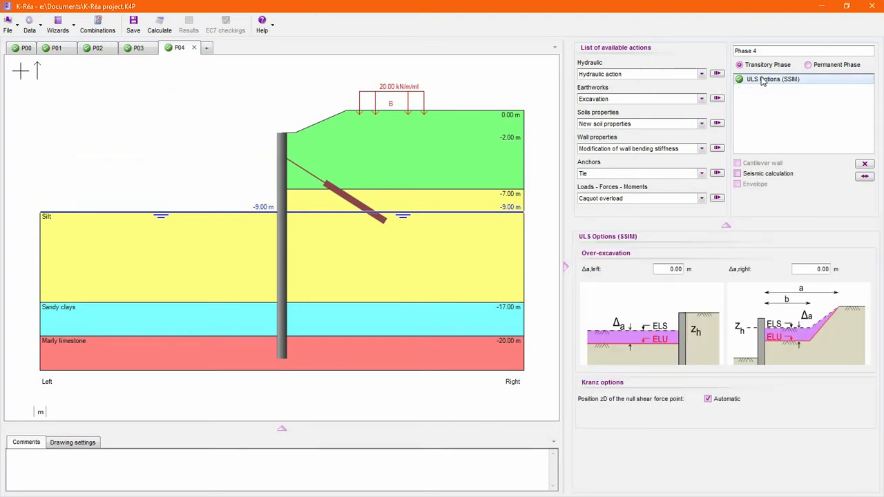
Add a Phase 4 tie via the stiffness wizard, transferring K 18750, P 200, α 30 at za -8.00 m.
left_click(717, 174)
left_click(739, 404)
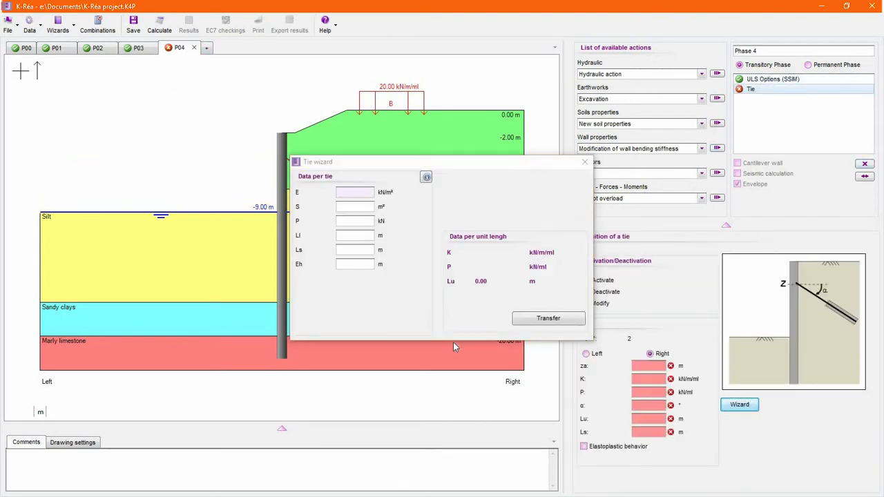
left_click(426, 177)
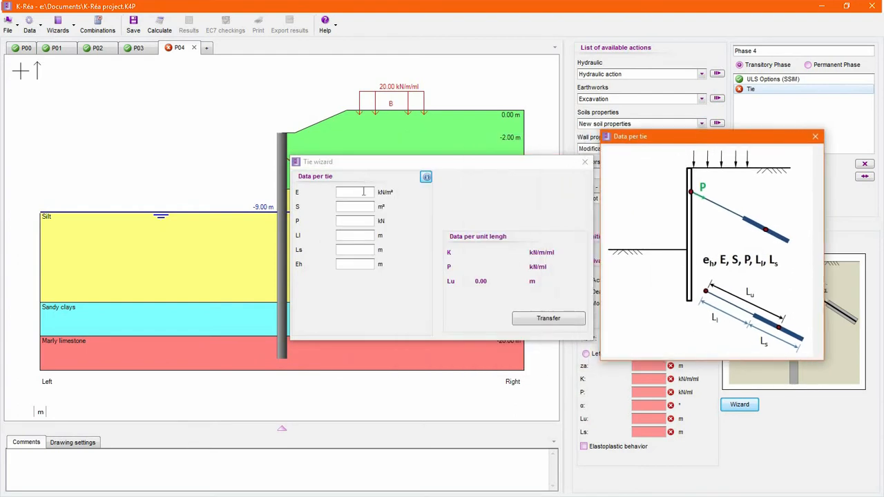
left_click(354, 192)
type("2.1E+0")
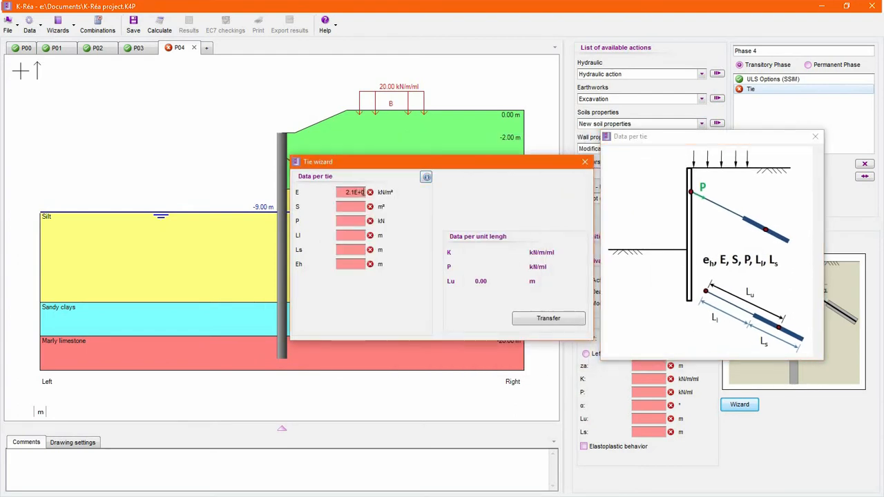
type("08")
key("Tab")
type("0.001050")
key("Tab")
type("200")
key("Tab")
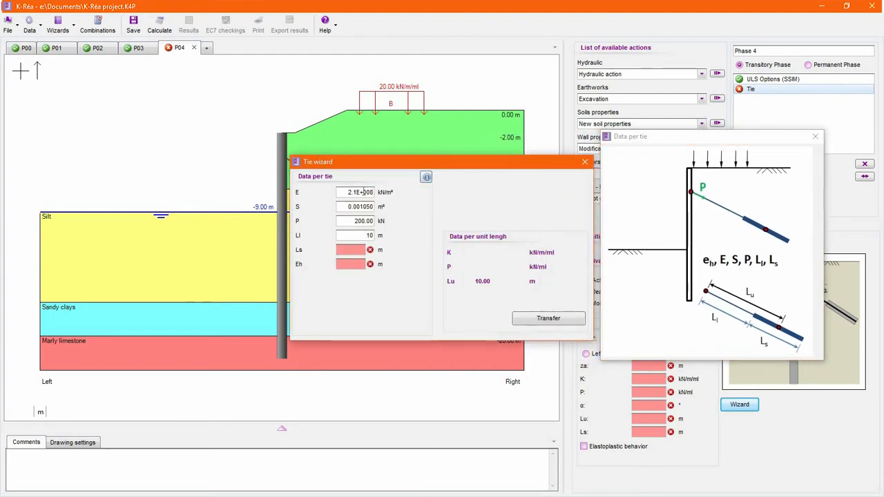
type("10")
key("Tab")
type("2")
left_click(548, 317)
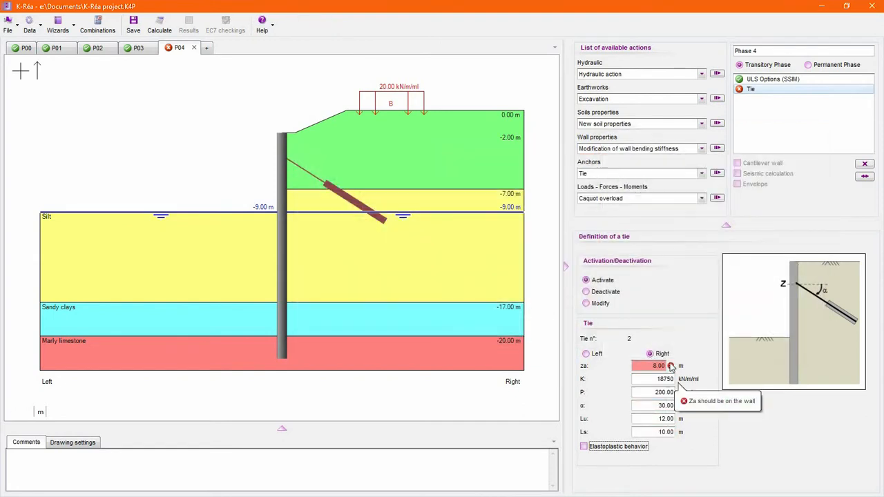
type("-8.00")
key("Tab")
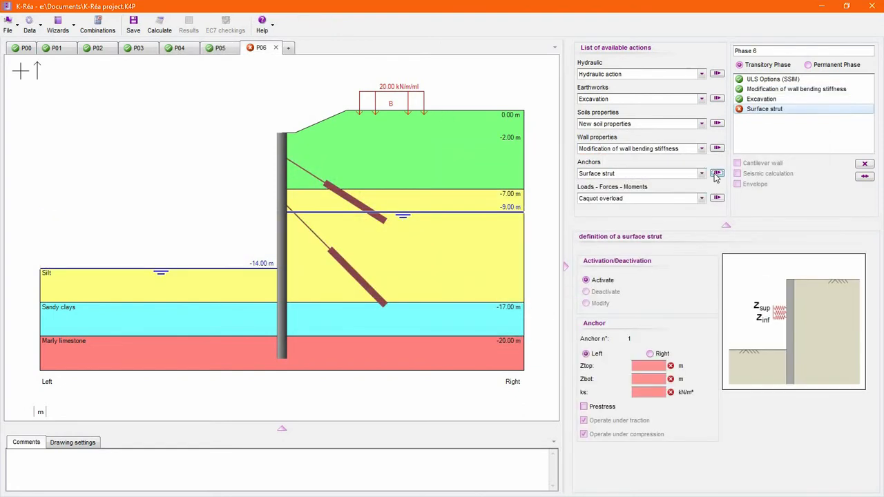
type("-13.00")
Define two surface struts (-13/-14 m and -2.10/-2.60 m, ks 1000000) and launch the calculation.
key("Tab")
type("-14.00")
key("Tab")
type("1")
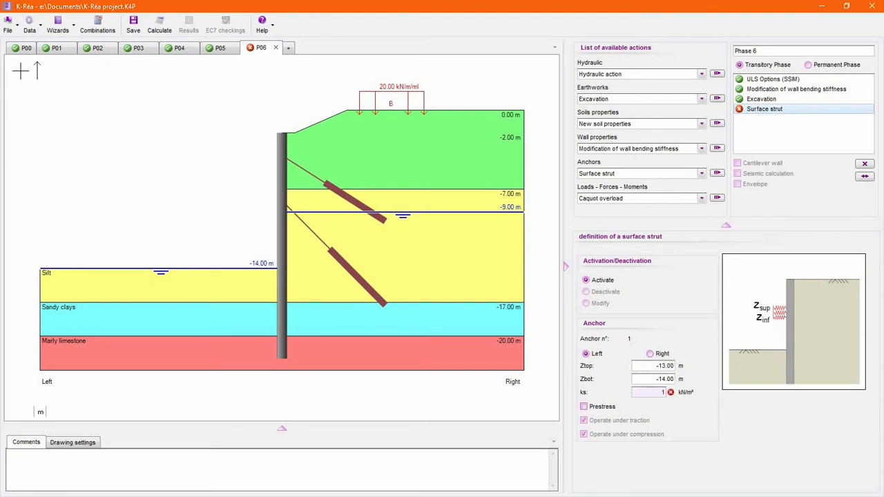
key("Tab")
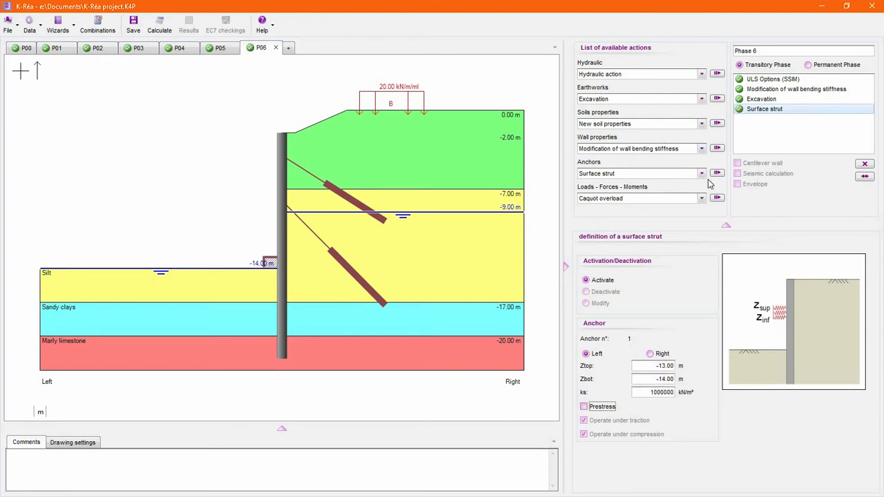
left_click(717, 173)
left_click(648, 366)
type("-2.10")
key("Tab")
type("-2.60")
key("Tab")
type("1000000")
key("Tab")
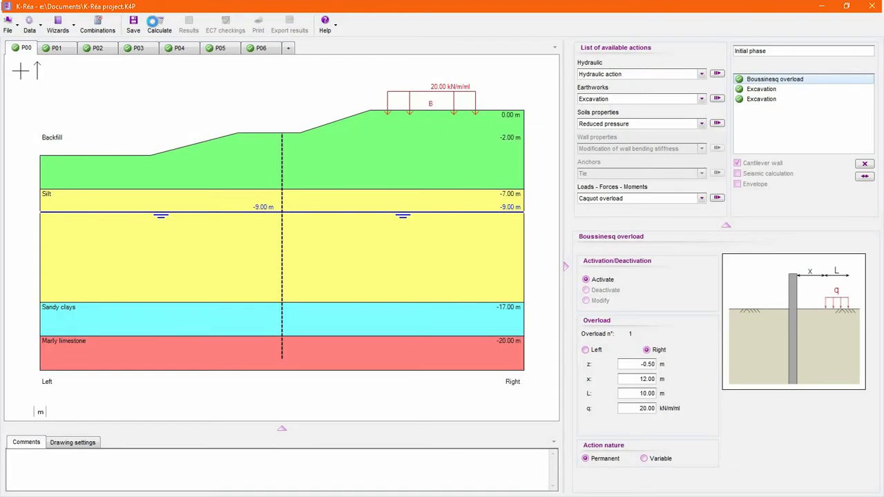
left_click(153, 23)
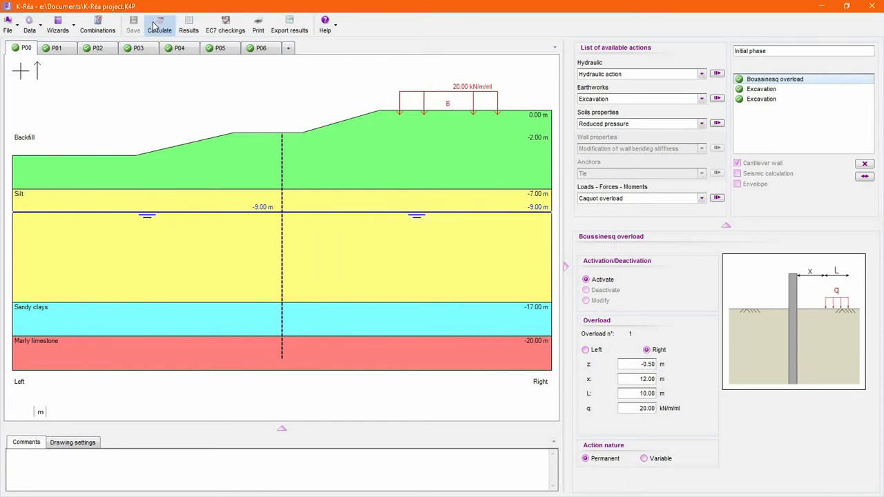
Review the calculated charts for Phases 2 through 6 and bring up the detailed Results window.
left_click(138, 47)
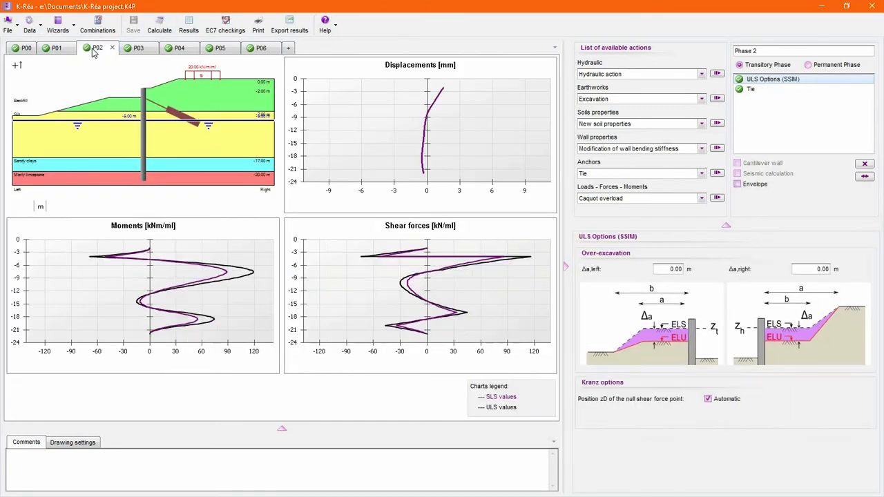
left_click(178, 47)
left_click(219, 48)
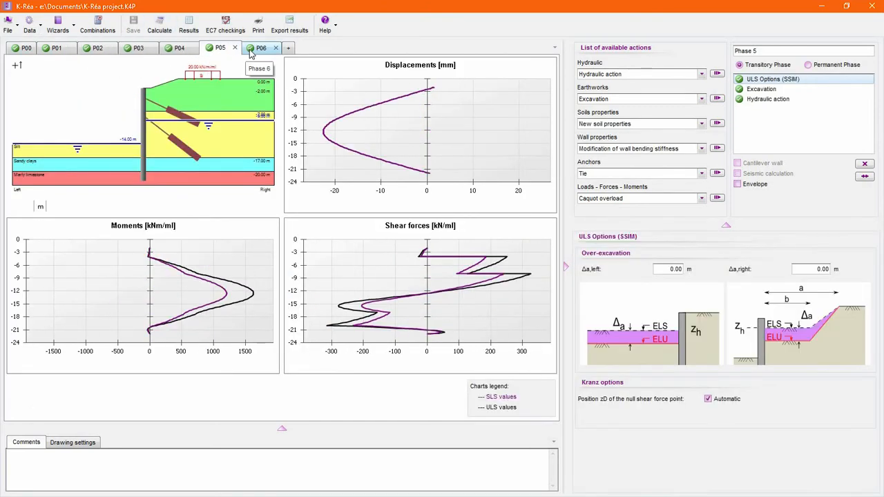
left_click(260, 48)
left_click(189, 24)
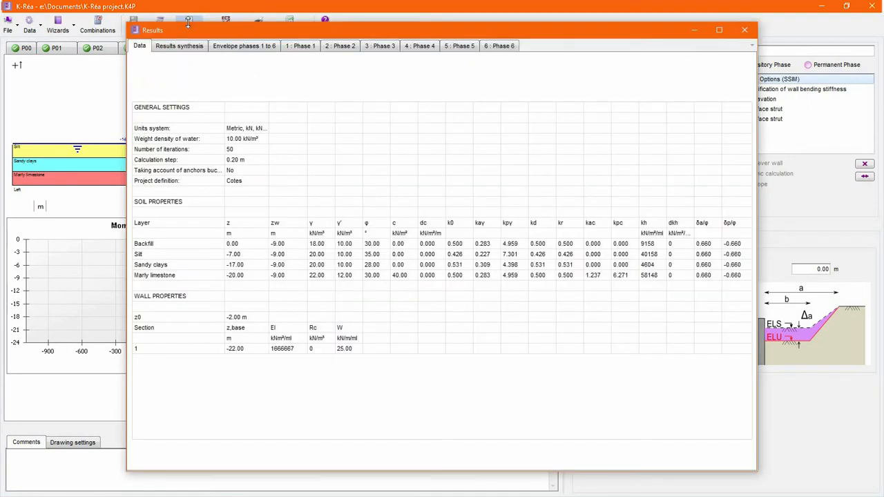
View Phase 6 results as tables and choose Excel export from the Export wizard.
left_click(499, 46)
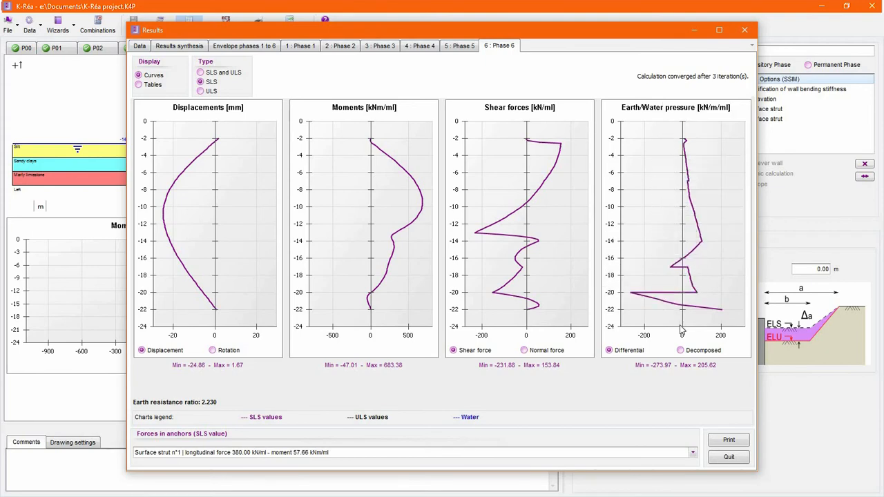
left_click(138, 85)
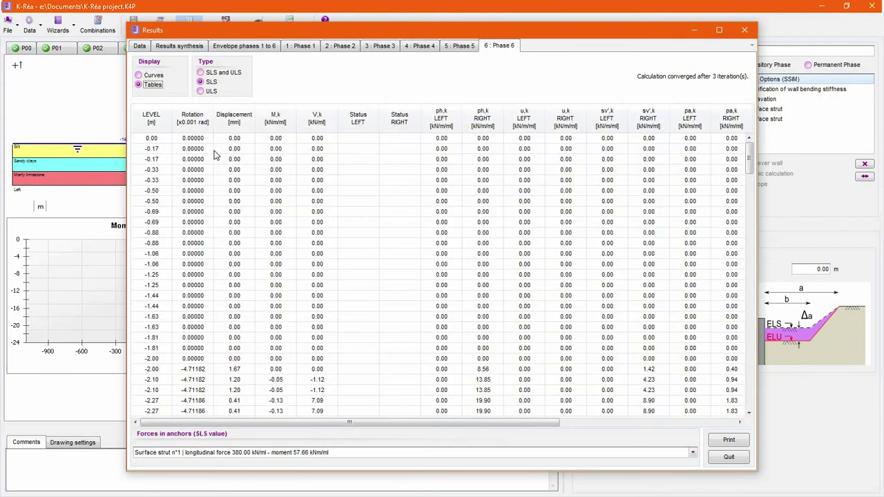
right_click(242, 187)
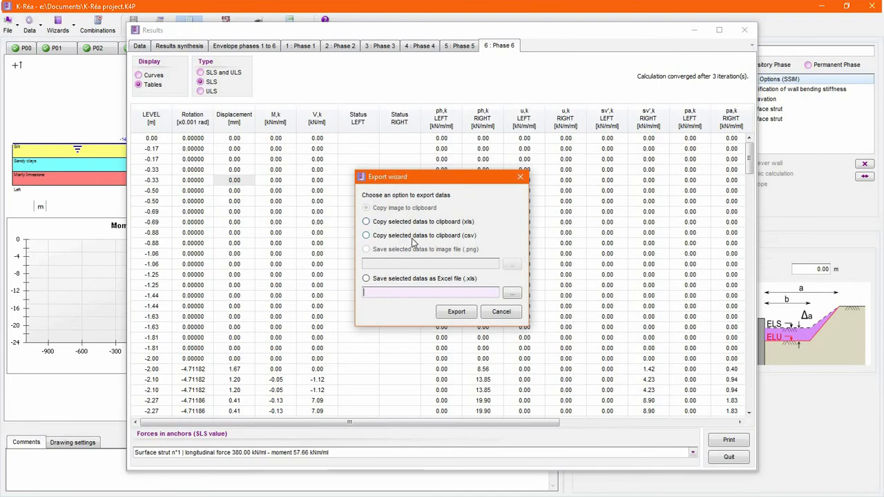
left_click(405, 279)
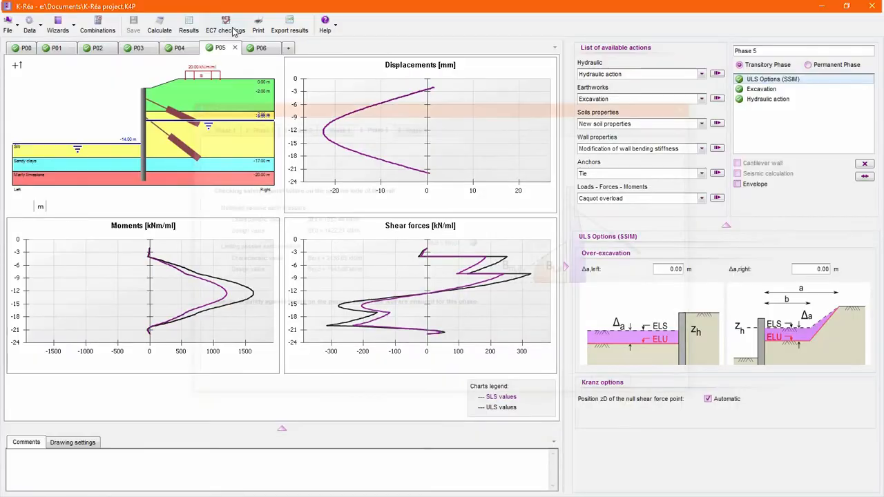
Review Phase 5's EC7 passive pressure, vertical equilibrium and Kranz checks.
left_click(226, 28)
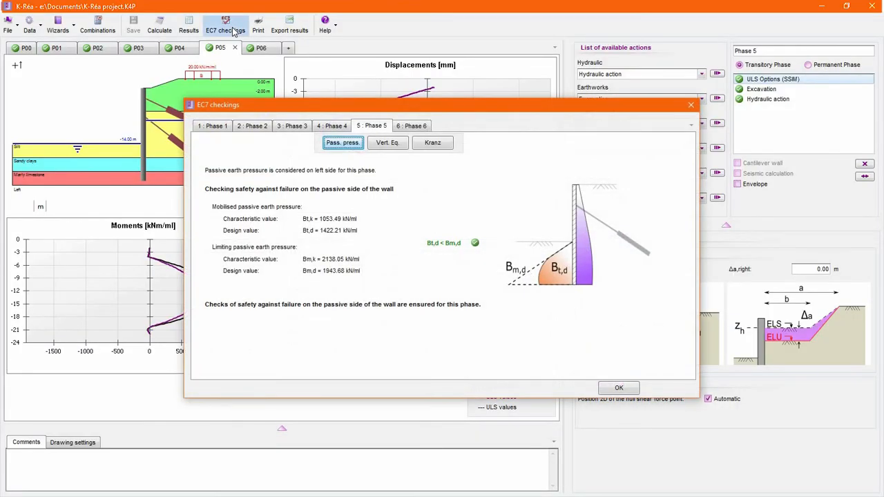
left_click(387, 143)
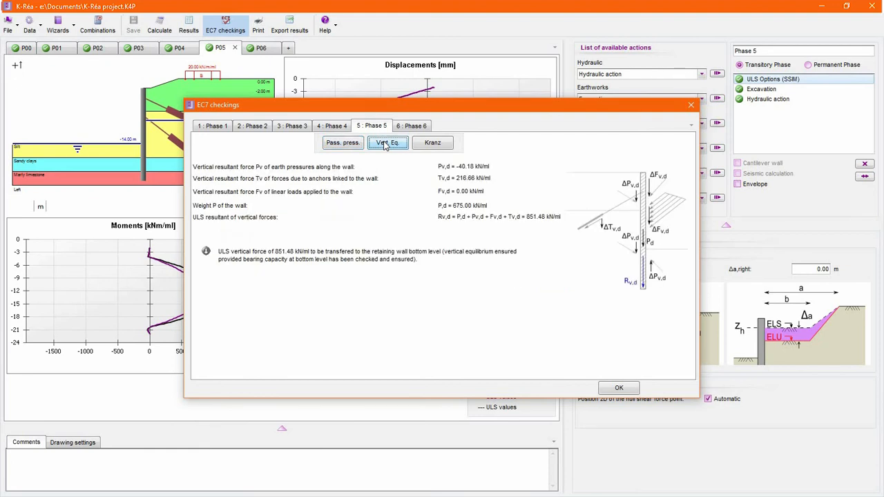
left_click(429, 143)
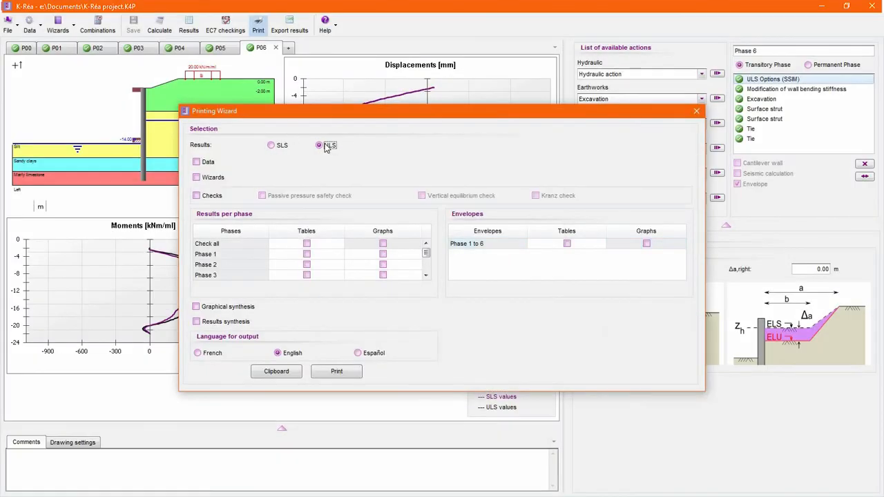
Include Phase 1–2 tables and graphs, envelopes and both syntheses, and generate the ULS report preview.
left_click(307, 254)
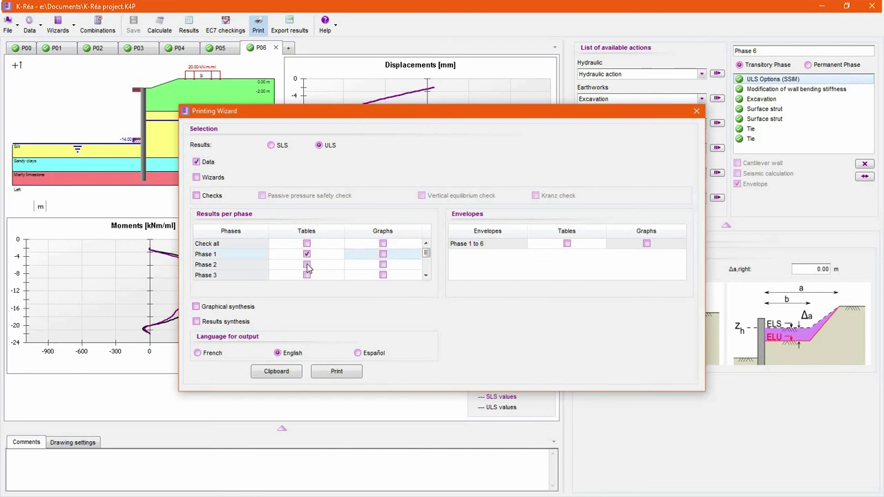
left_click(383, 255)
left_click(382, 264)
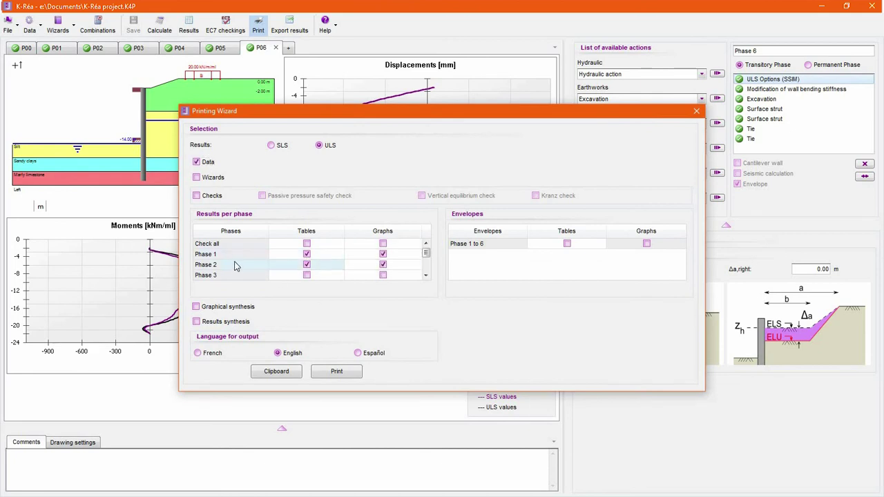
left_click(567, 244)
left_click(647, 244)
left_click(197, 321)
left_click(196, 306)
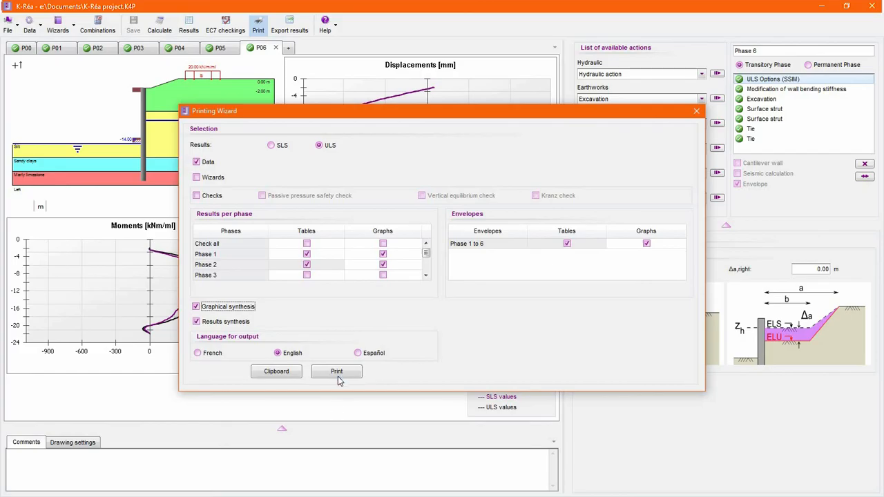
left_click(336, 372)
key("Return")
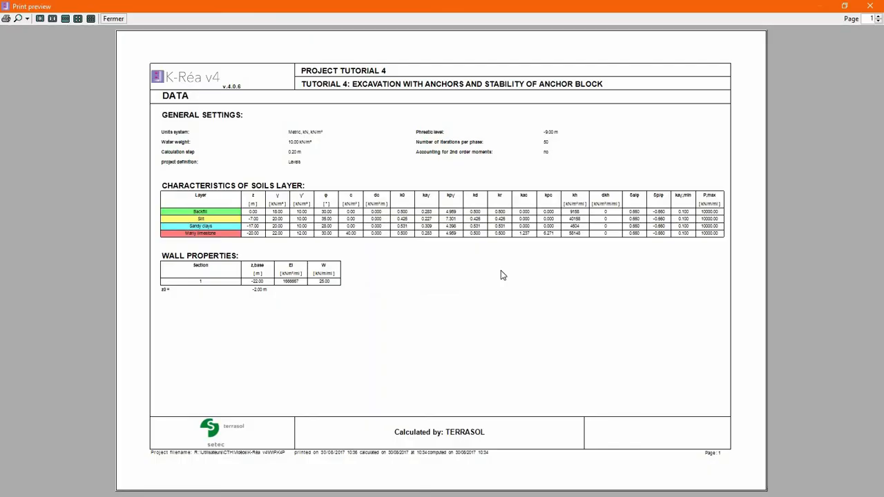
Page through the report preview to the Phase 2 results charts on page 13.
left_click(878, 16)
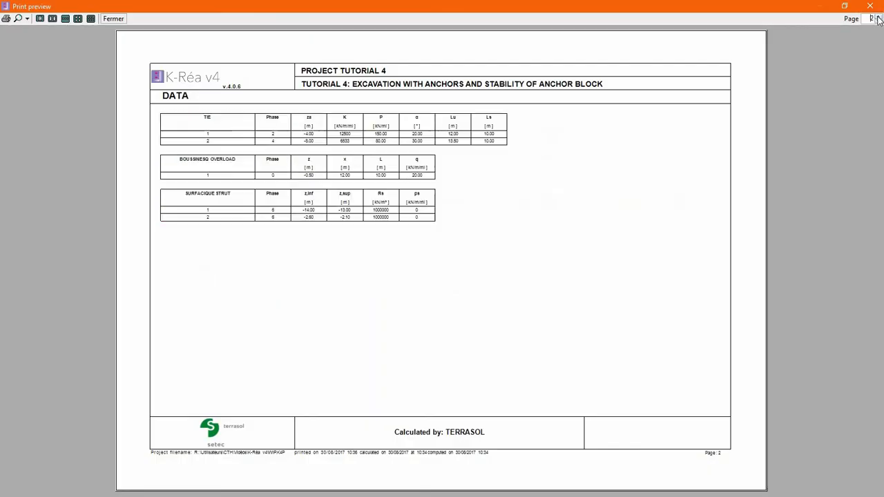
left_click(878, 16)
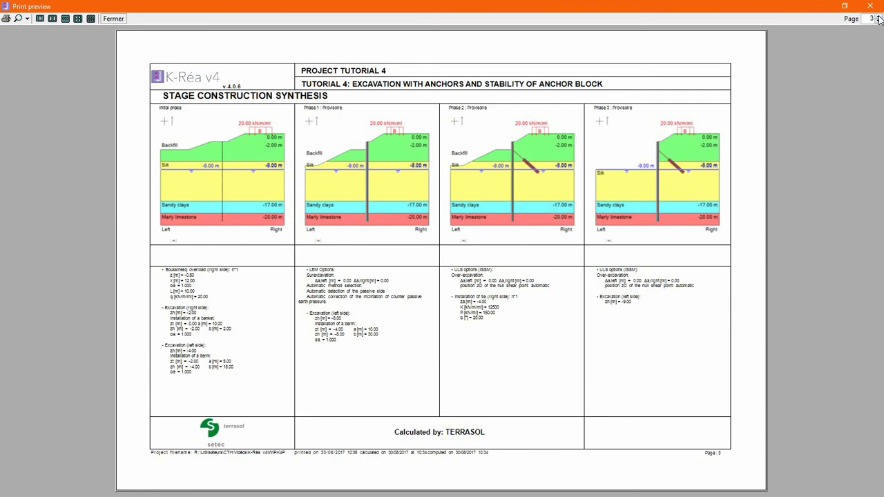
left_click(877, 16)
left_click(878, 16)
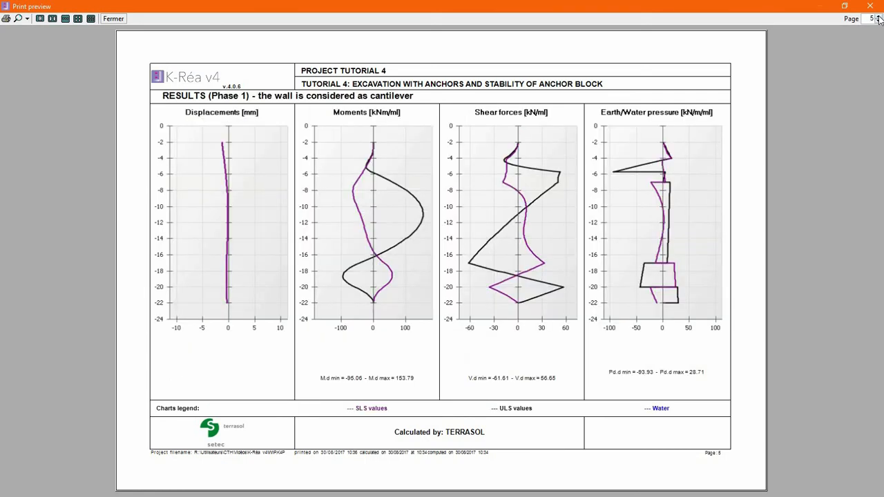
left_click(878, 16)
left_click(878, 16)
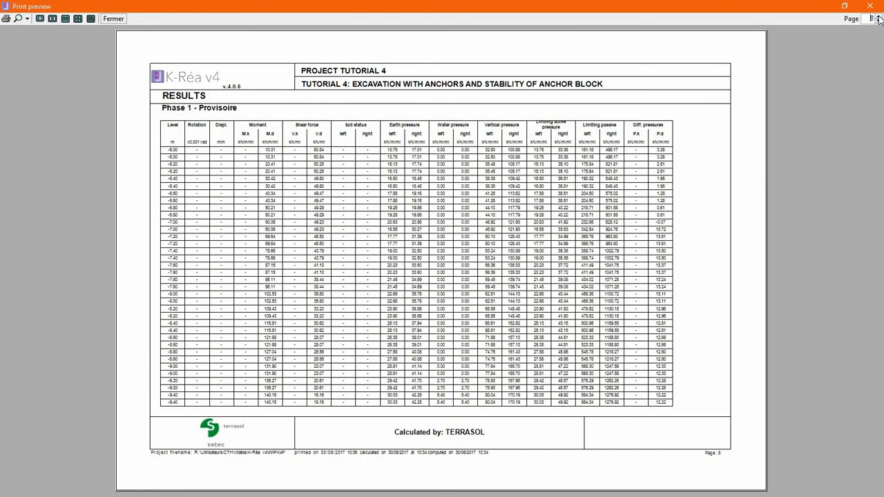
left_click(878, 15)
left_click(878, 16)
left_click(878, 16)
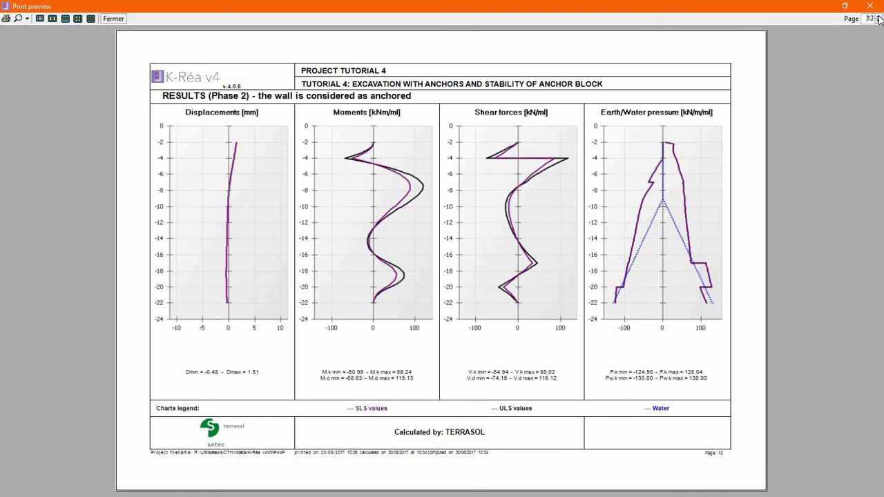